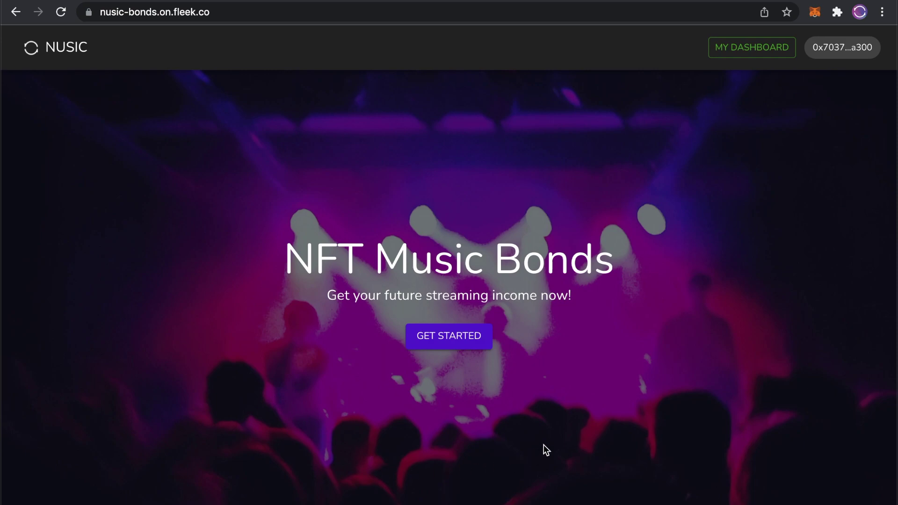
Begin an artist NFT bond mint and reach the marketplace step with Opensea selected
click(439, 335)
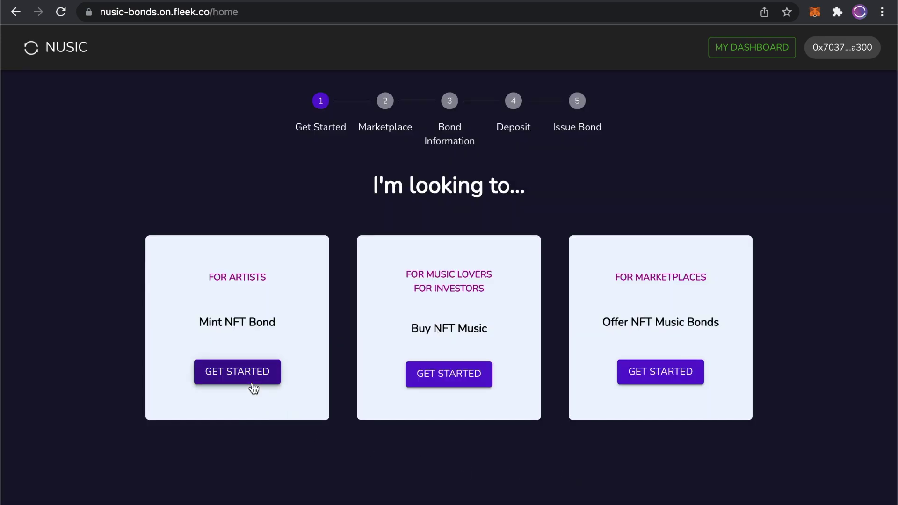
click(235, 367)
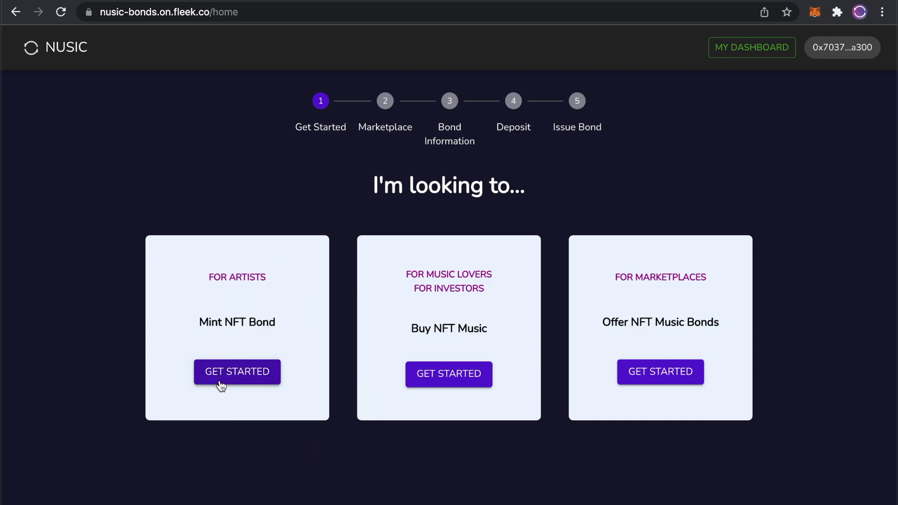
click(225, 381)
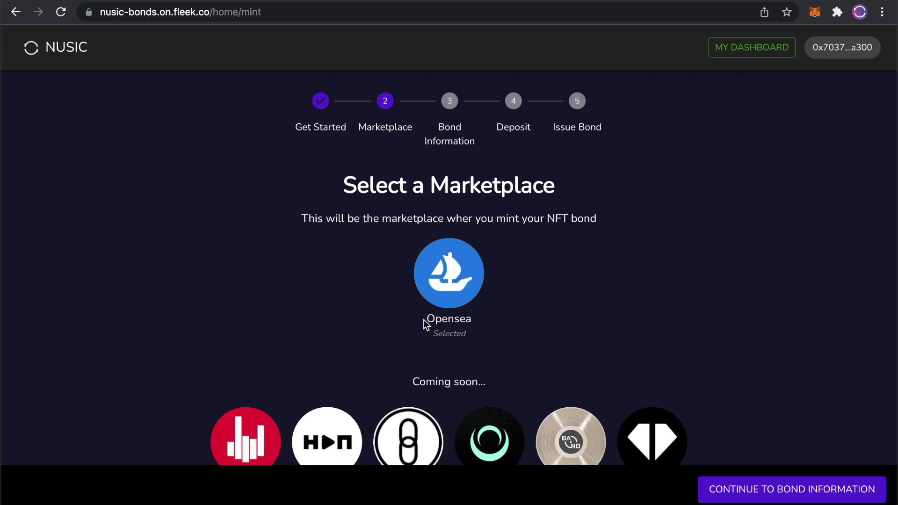
scroll(425, 325, down, 1)
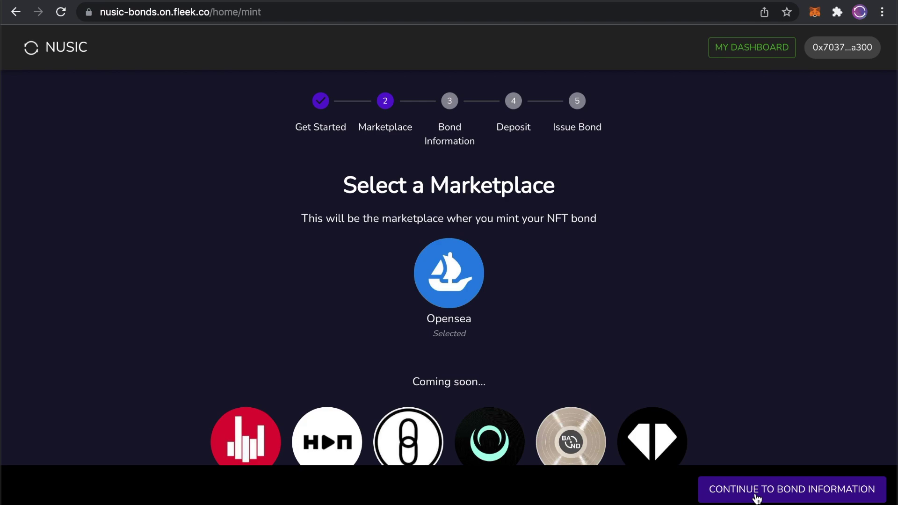
Continue to the NFT Bond Information form and review its fields, with opensea prefilled
click(756, 499)
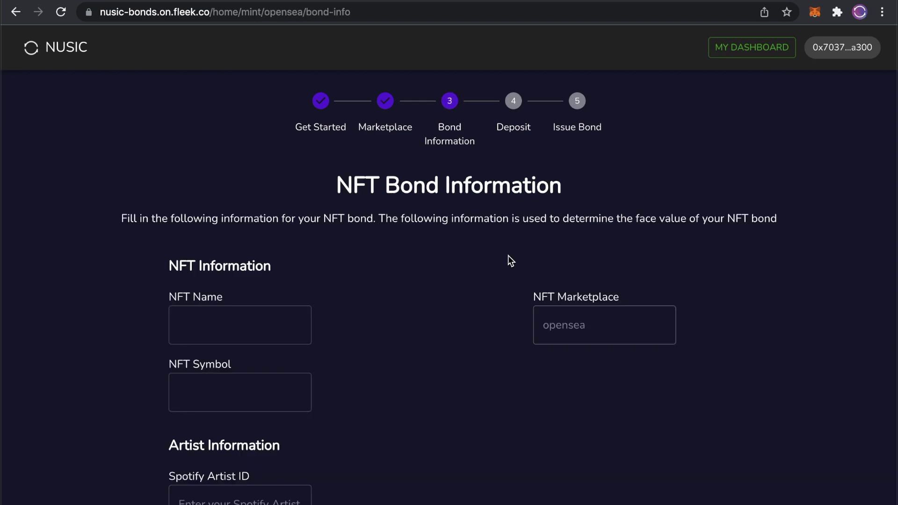
scroll(372, 269, down, 4)
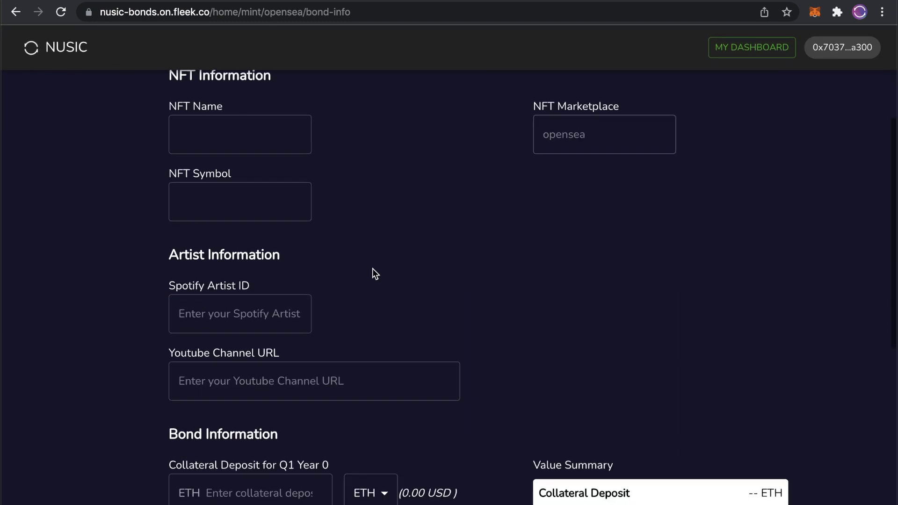
scroll(374, 274, down, 3)
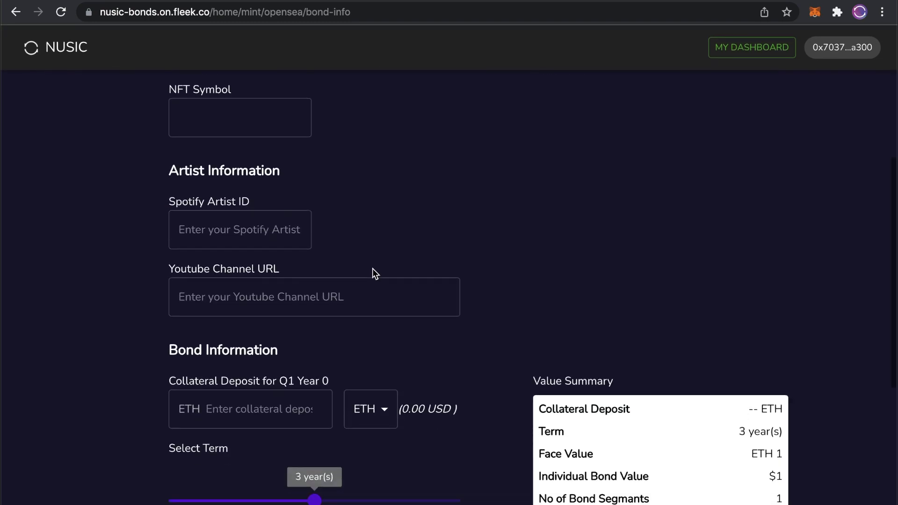
scroll(373, 268, down, 2)
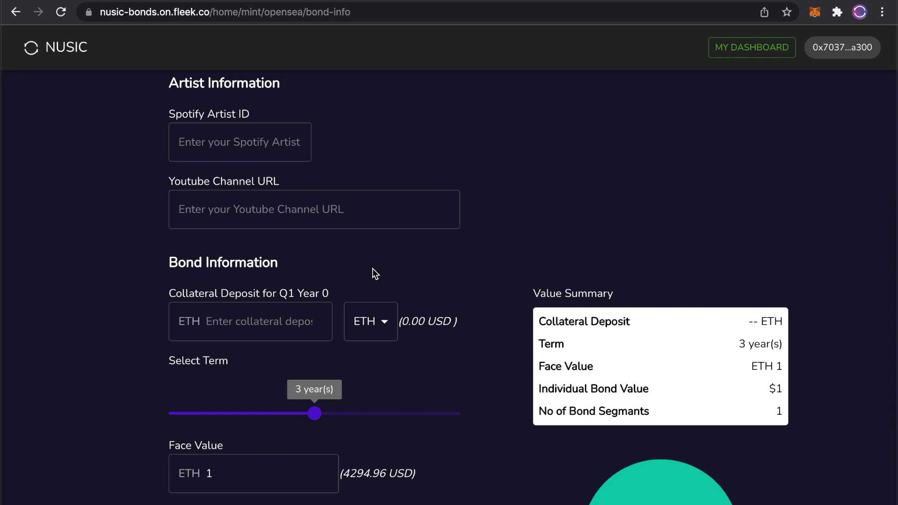
scroll(372, 268, up, 2)
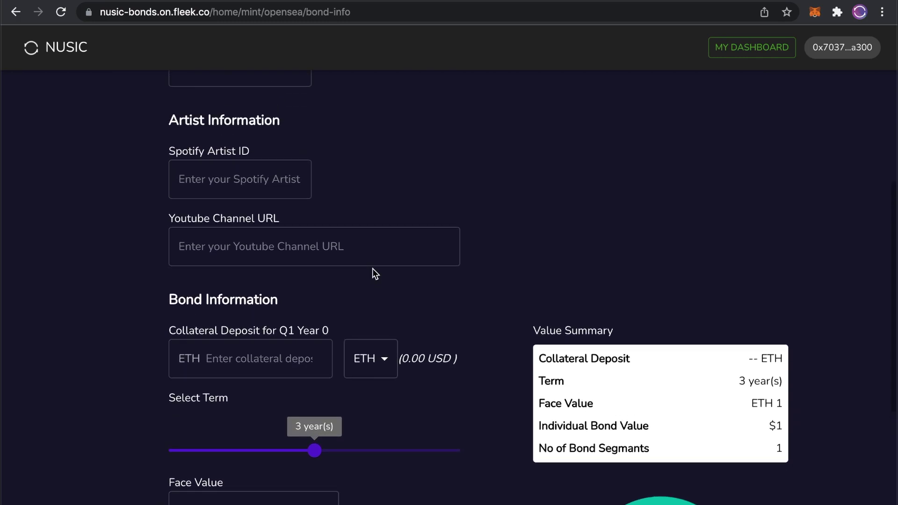
scroll(373, 166, down, 3)
scroll(372, 166, up, 10)
scroll(372, 167, down, 1)
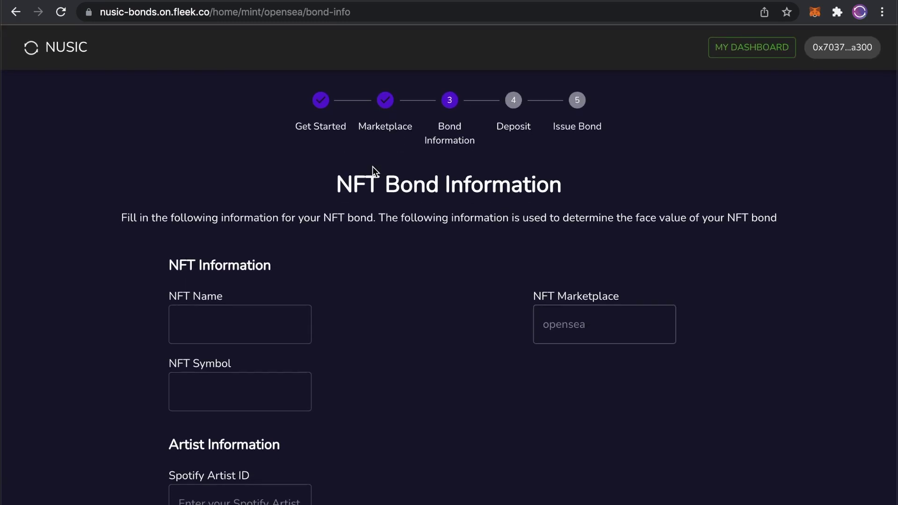
scroll(372, 166, down, 3)
scroll(373, 166, down, 3)
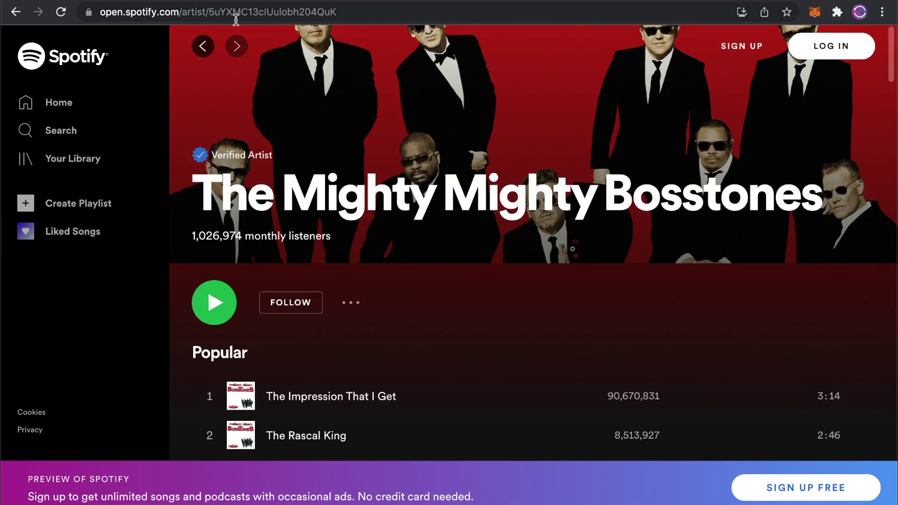
Copy The Mighty Mighty Bosstones' artist ID from the Spotify URL into Spotify Artist ID
click(243, 13)
click(241, 12)
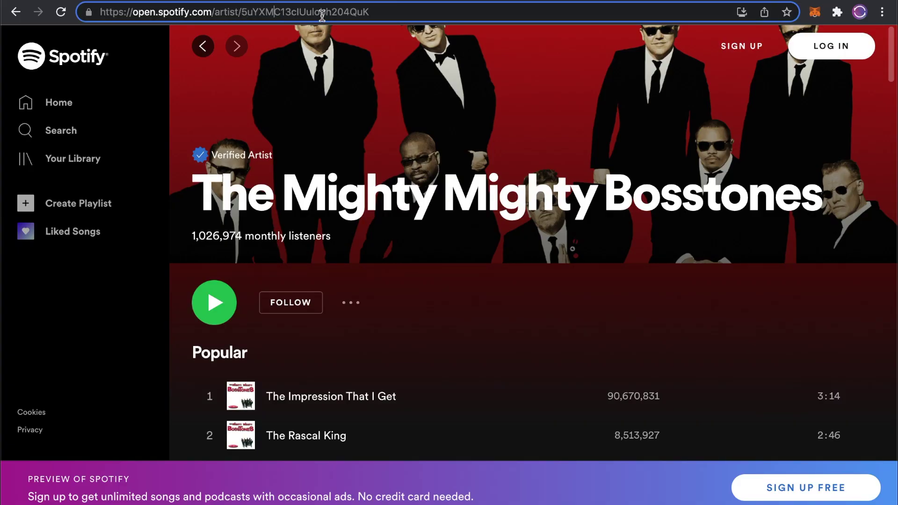
drag(391, 13, 243, 17)
key(ctrl+c)
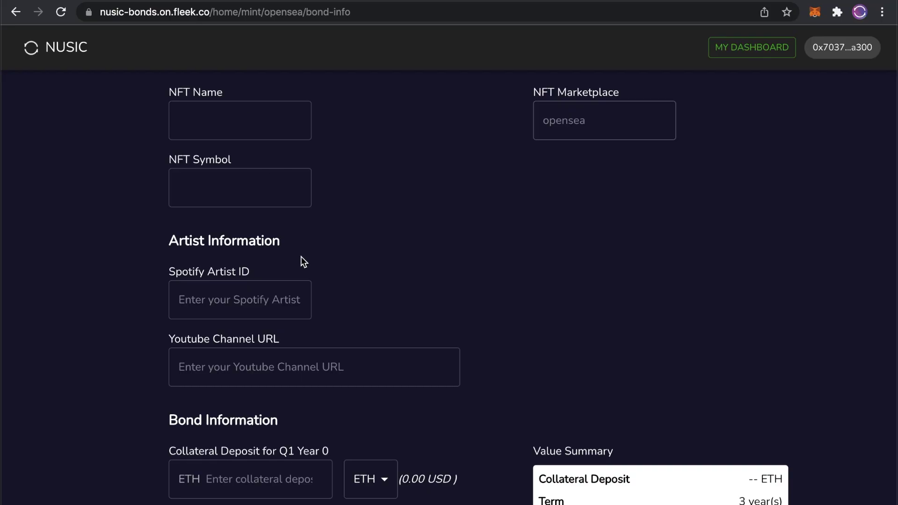
click(251, 316)
key(ctrl+v)
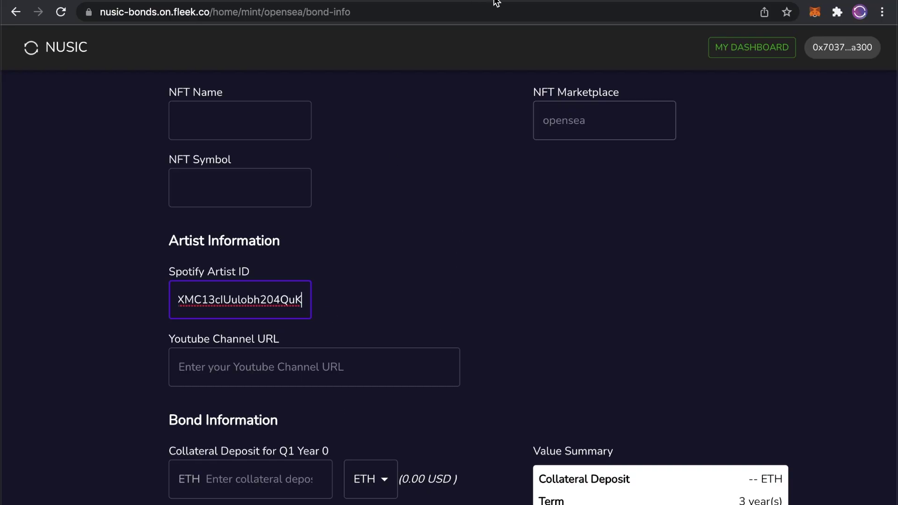
drag(329, 294, 424, 289)
Copy the band's YouTube channel URL into Youtube Channel URL, showing 47700 subscribers
click(424, 289)
key(super+Tab)
click(303, 12)
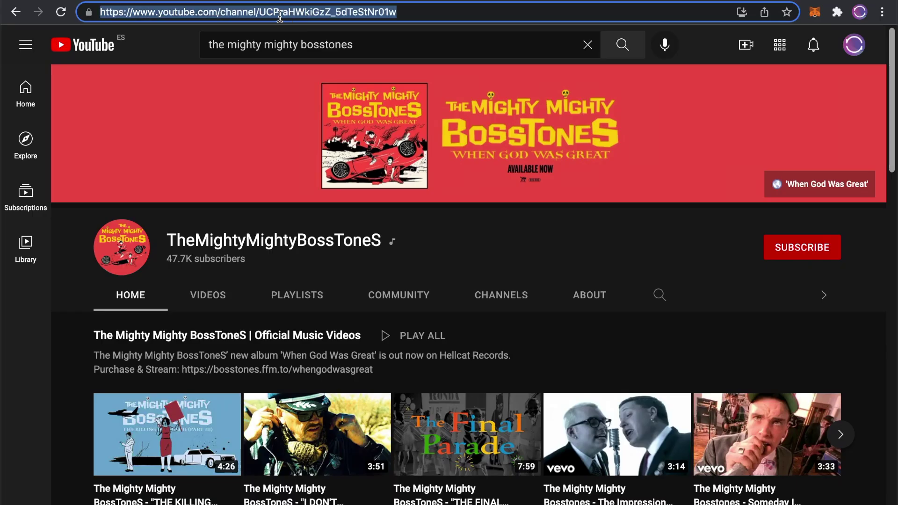
key(super+c)
key(super+Tab)
click(254, 365)
key(super+v)
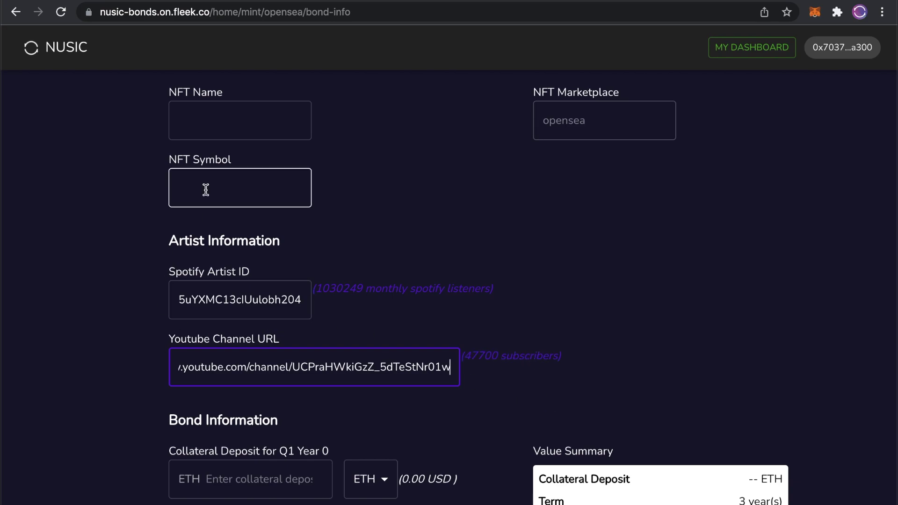
Enter the NFT name 'The Mighty Mighty Bosstones' and the symbol MMB
click(207, 120)
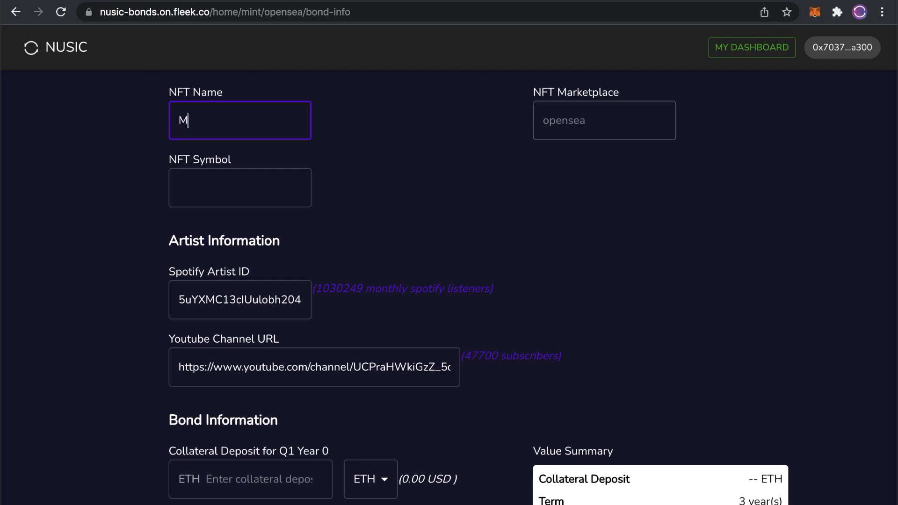
text(MMB)
key(super+a)
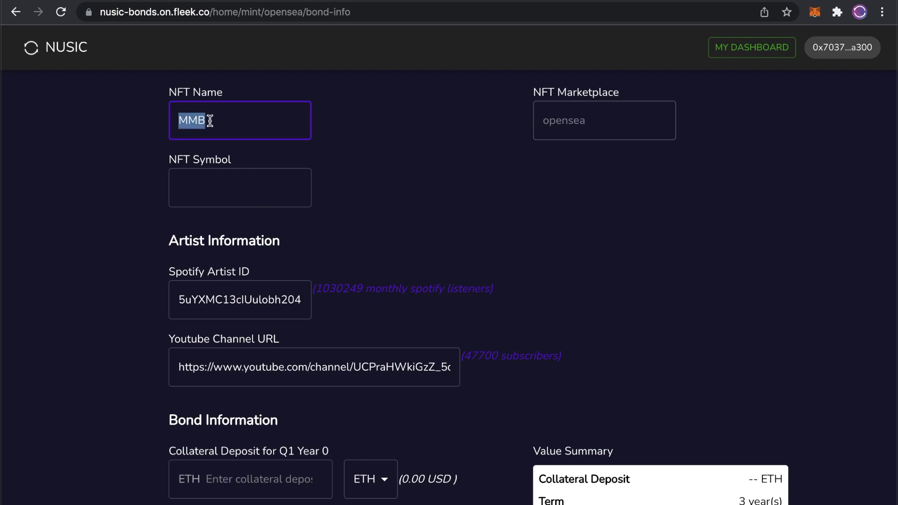
text(The Mighty Mighty )
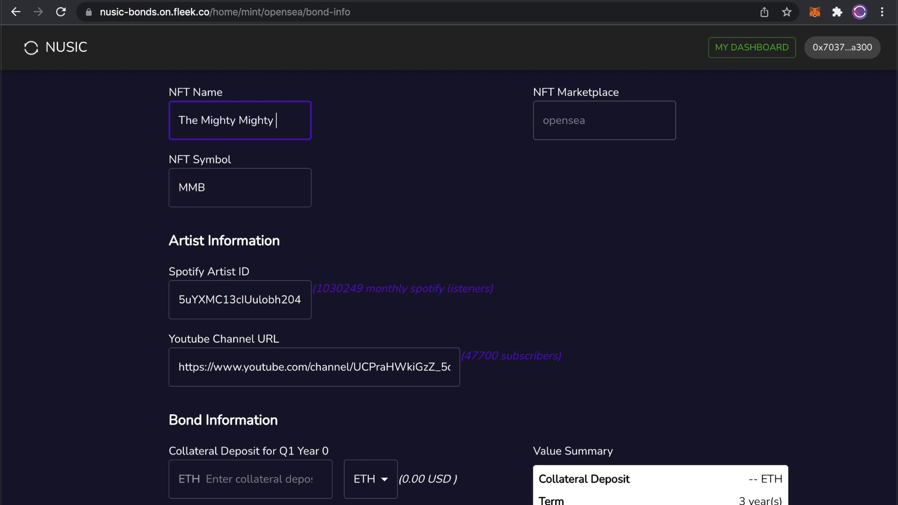
text(Bosstones)
scroll(145, 209, down, 5)
Set the Q1 Year 0 collateral deposit to 0.058208 ETH (250.00 USD)
click(230, 328)
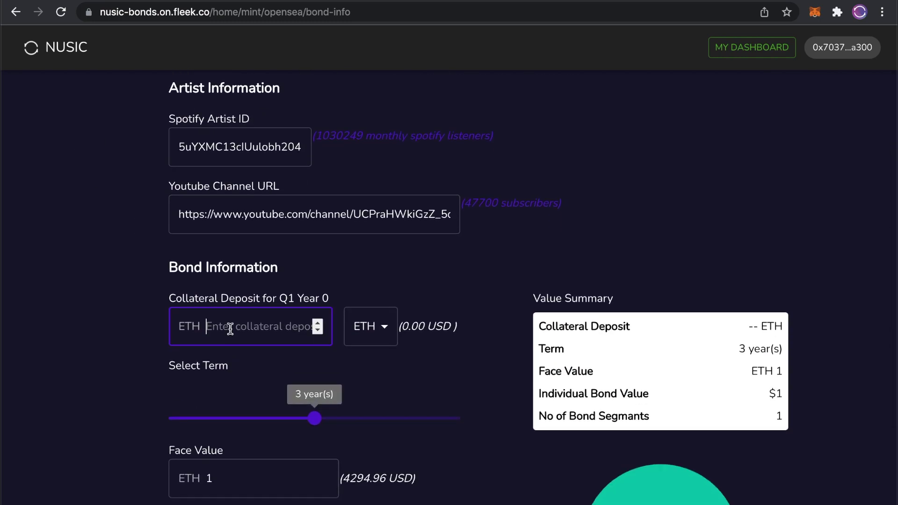
text(0.0)
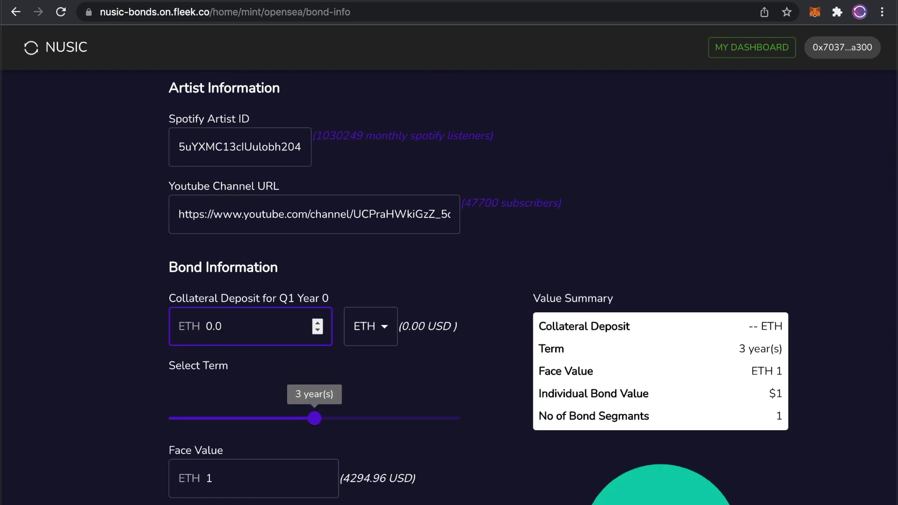
text(582)
scroll(478, 288, down, 1)
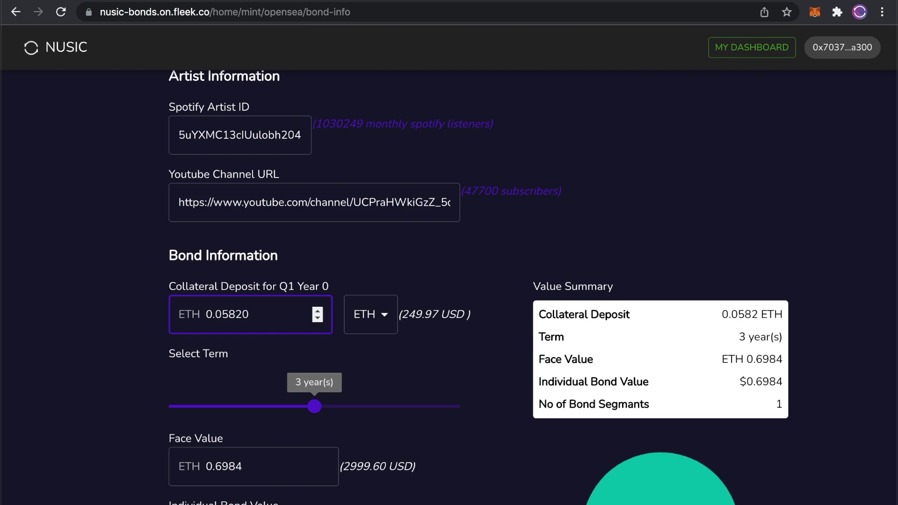
text(08)
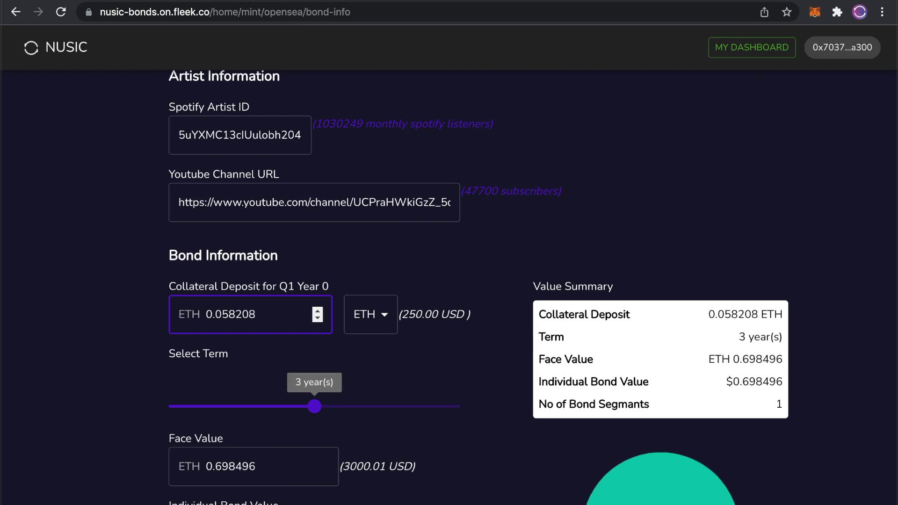
scroll(104, 420, up, 2)
scroll(103, 420, down, 5)
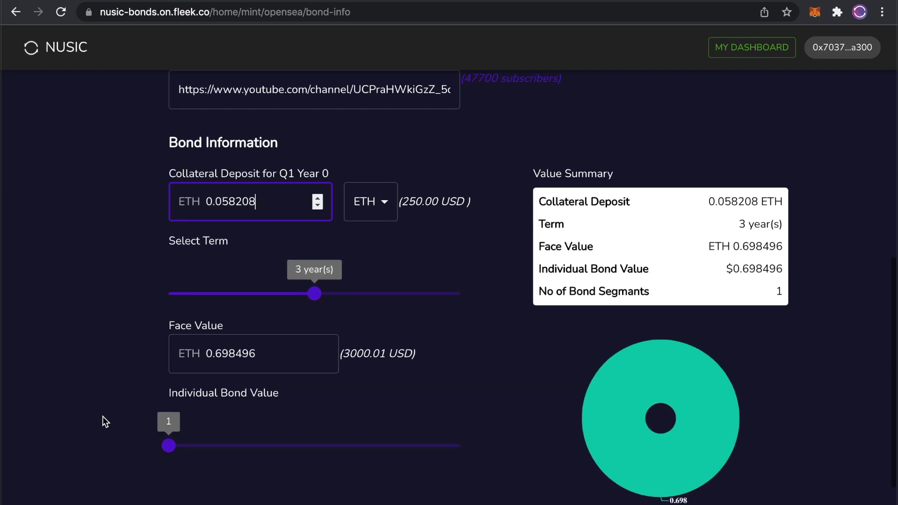
scroll(102, 416, down, 1)
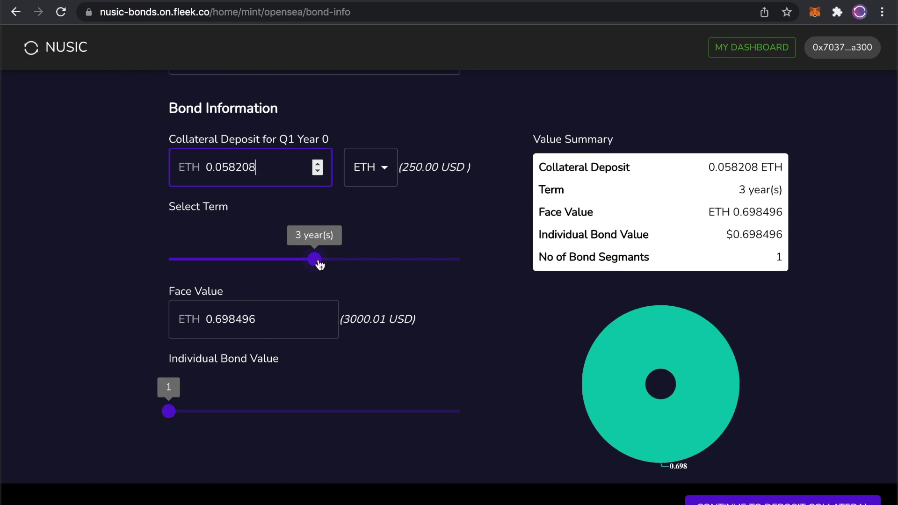
Set the bond term slider to 4 years and the bond value slider to 3 segments
drag(320, 265, 363, 267)
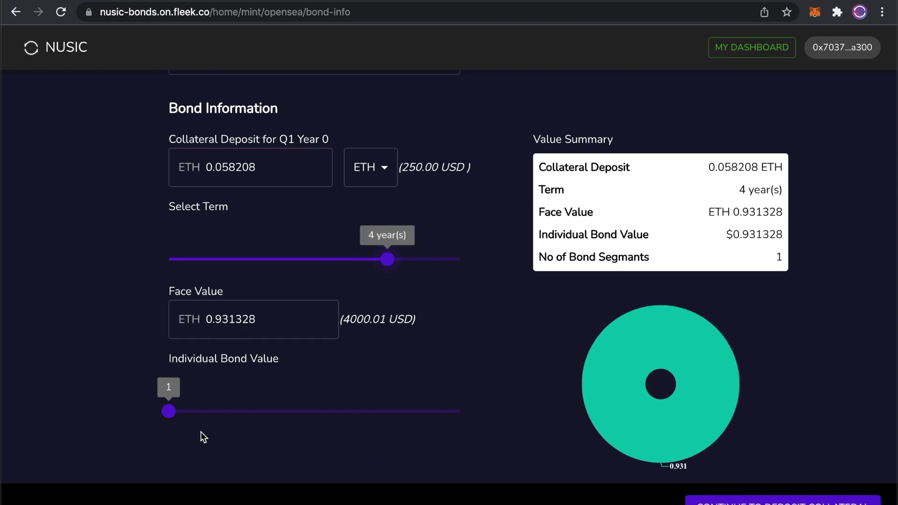
mouse_move(175, 416)
mouse_down()
mouse_move(432, 423)
mouse_move(180, 415)
mouse_up()
scroll(459, 394, down, 1)
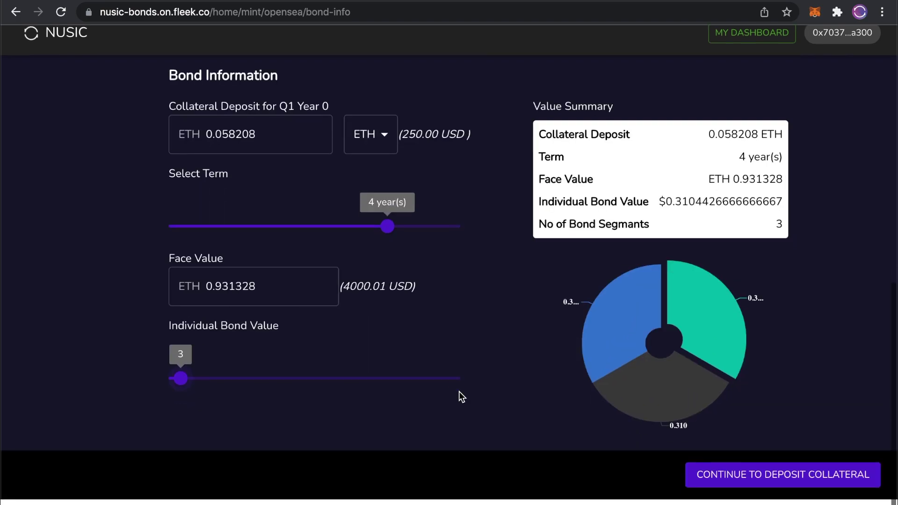
Create the asset pool and approve its transaction in MetaMask
click(750, 491)
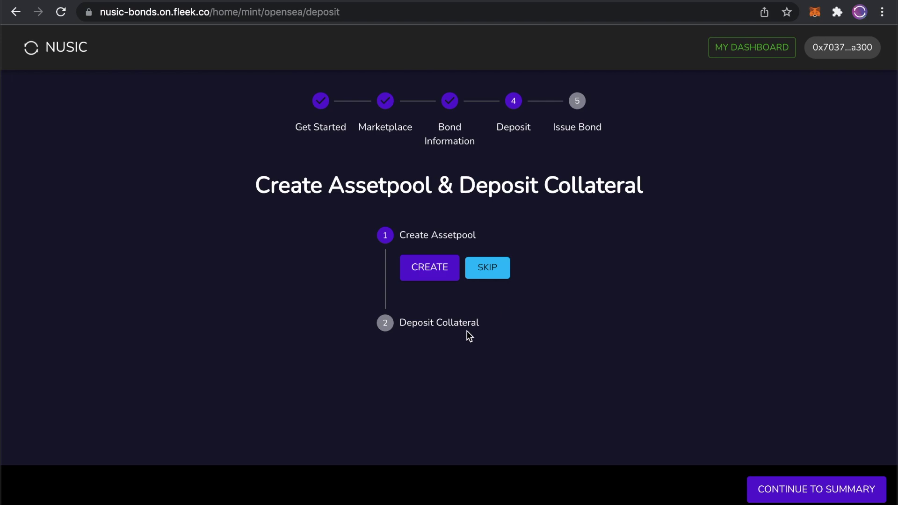
click(430, 267)
click(830, 376)
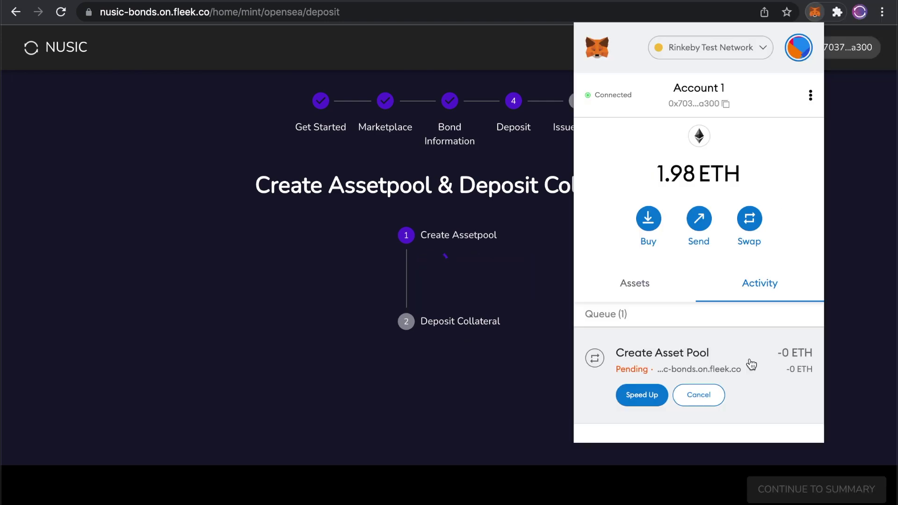
click(748, 360)
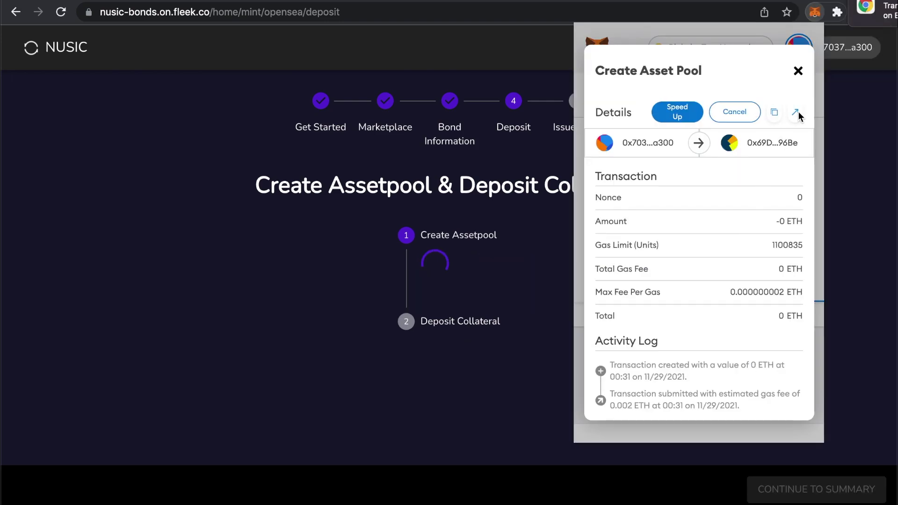
Deposit the 0.058208 ETH collateral, check it on Etherscan, and proceed to minting the bond
click(427, 423)
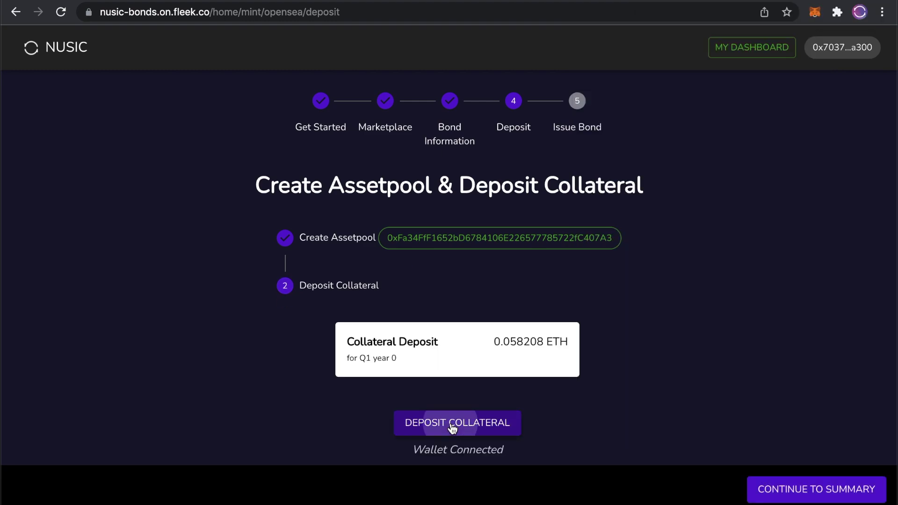
click(749, 360)
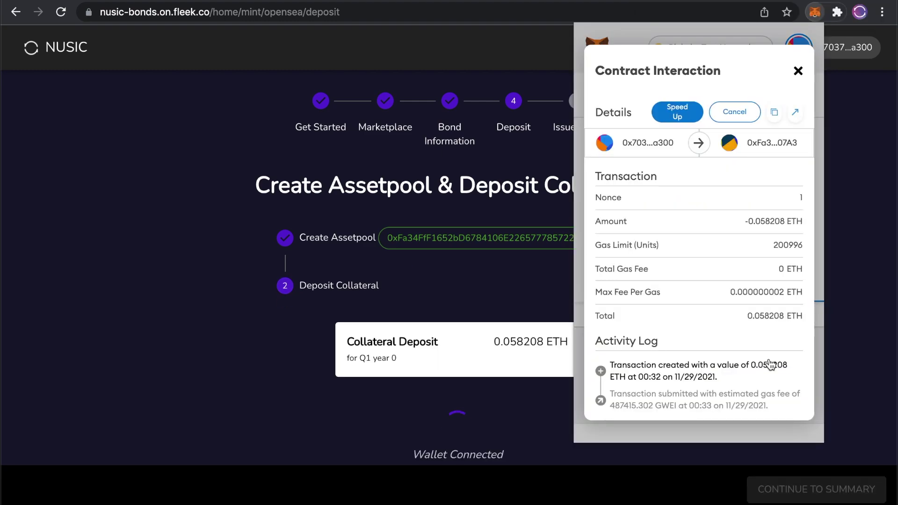
click(795, 114)
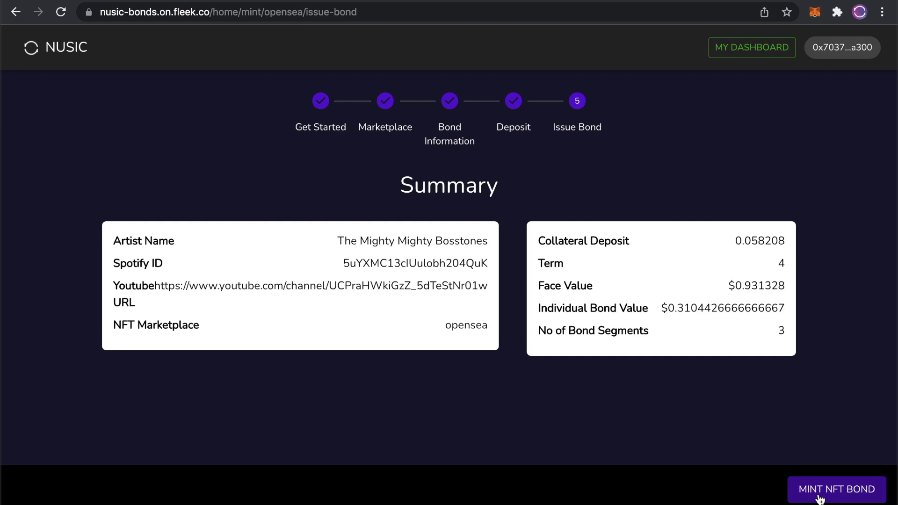
click(819, 498)
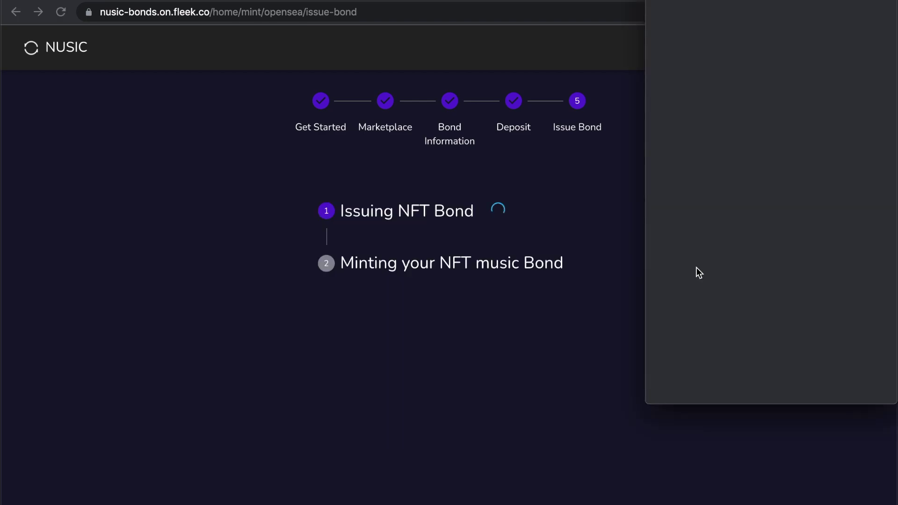
Confirm the bond issue transaction in MetaMask and close the wallet popup
click(832, 376)
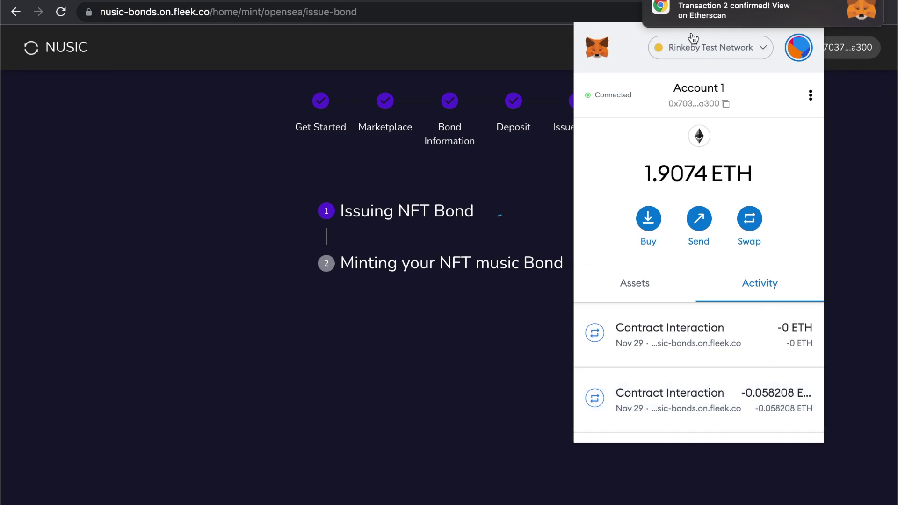
click(837, 384)
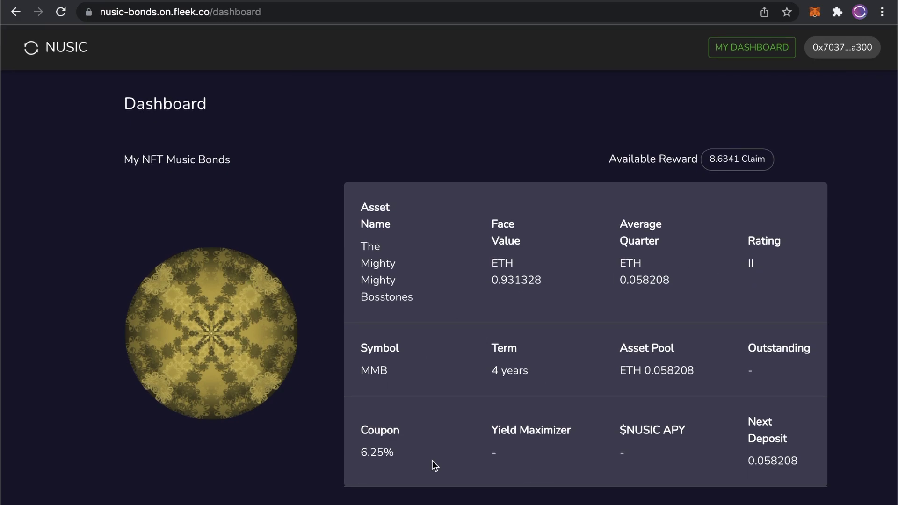
Select the 6.25% coupon and Next Deposit values on the minted bond
triple_click(380, 451)
click(380, 451)
drag(799, 460, 760, 460)
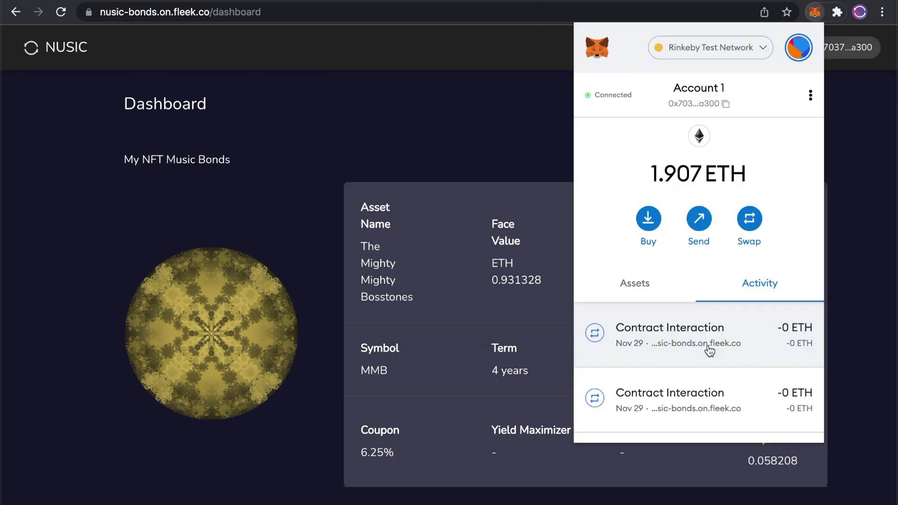
Open the minting transaction on Etherscan and copy the MMB token's contract address
click(708, 323)
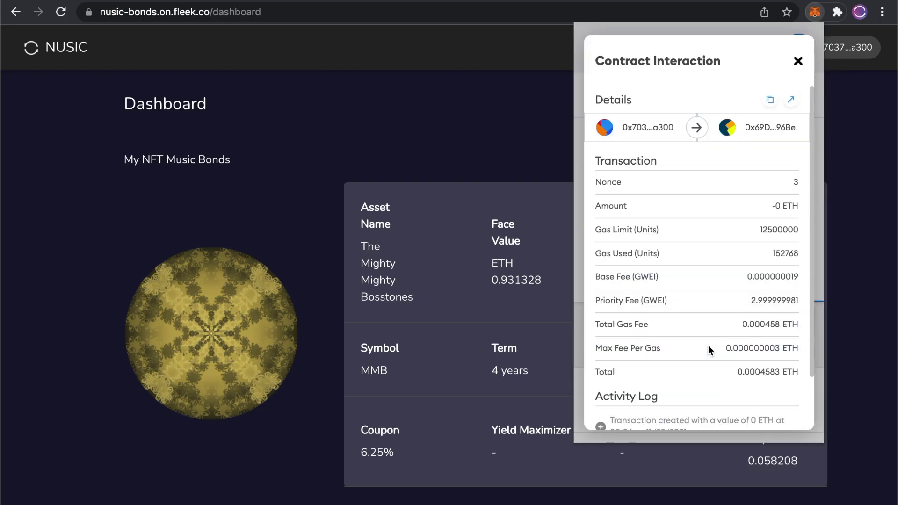
click(791, 100)
scroll(599, 231, down, 4)
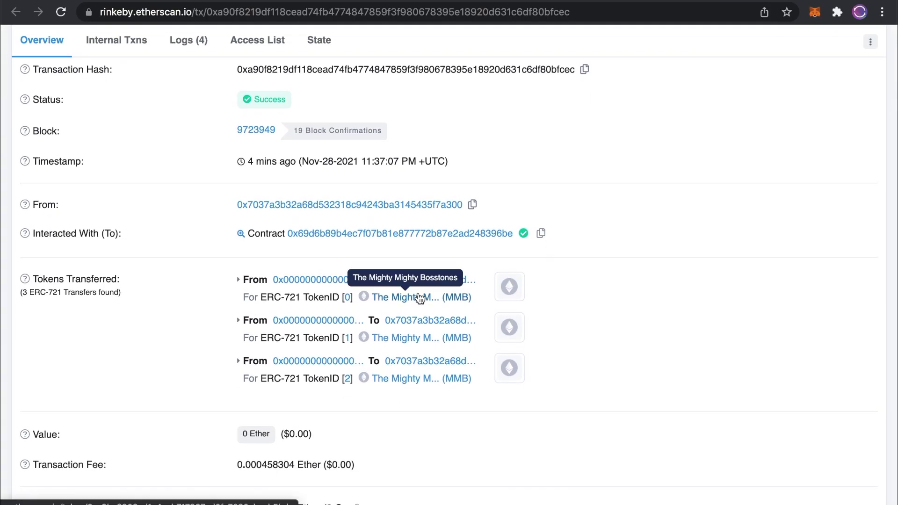
click(419, 297)
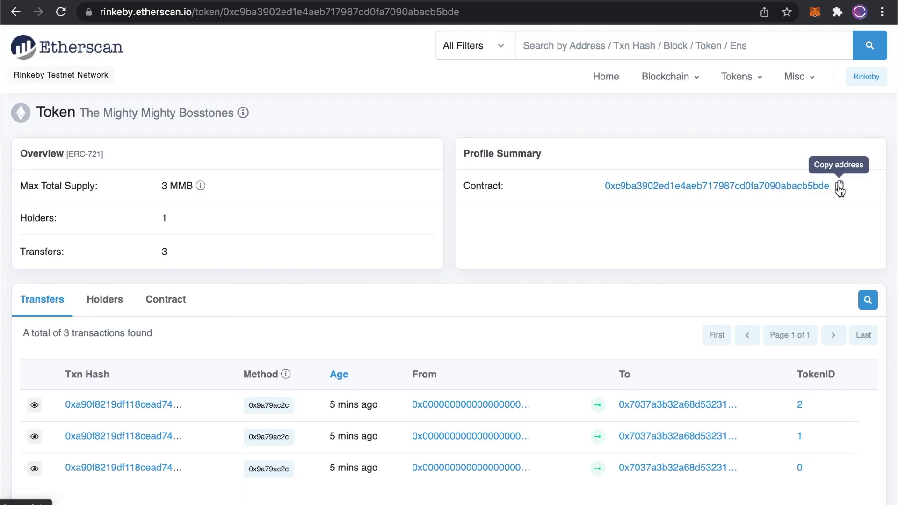
click(839, 187)
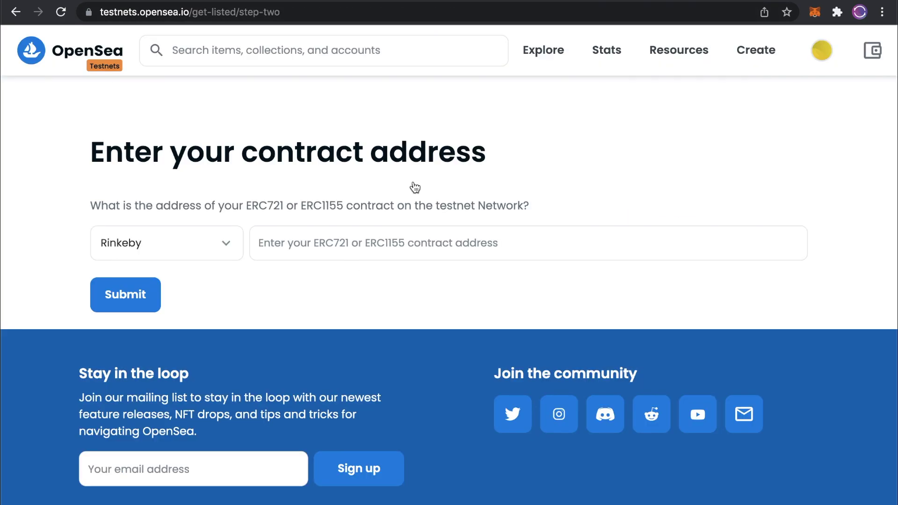
Paste the MMB contract address into OpenSea's Rinkeby listing form and submit it
click(338, 235)
key(super+v)
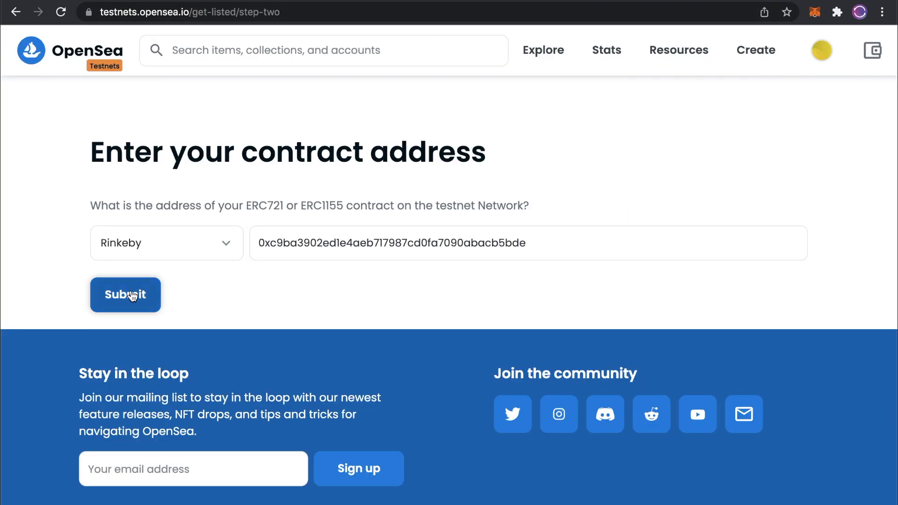
click(125, 295)
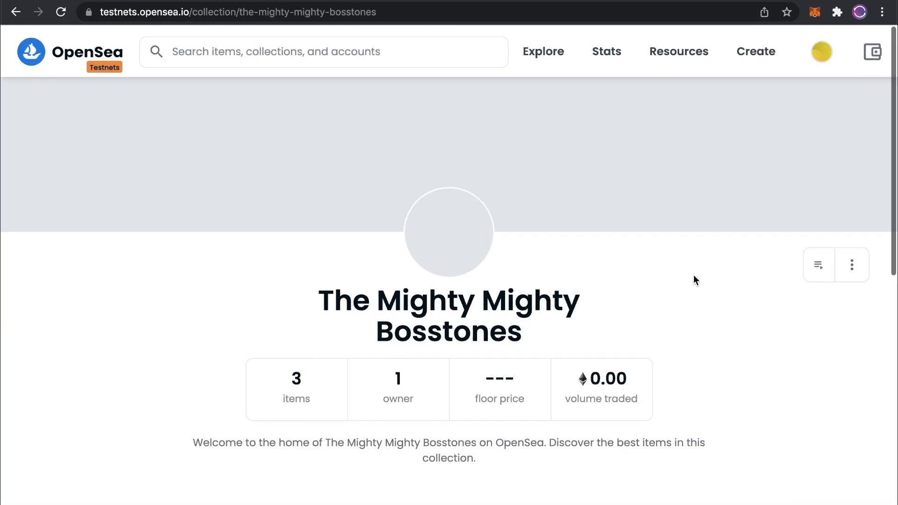
Open the collection's third bond item and mark it as a favourite
scroll(693, 280, down, 10)
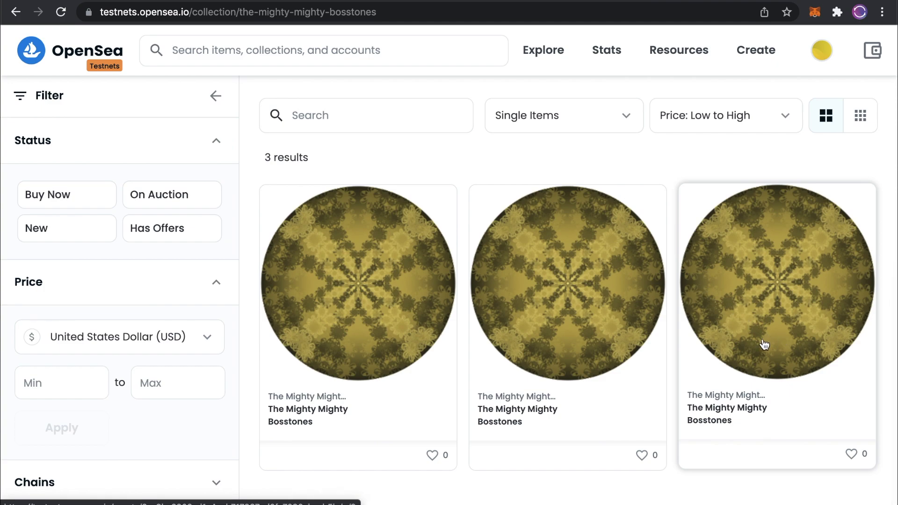
click(762, 340)
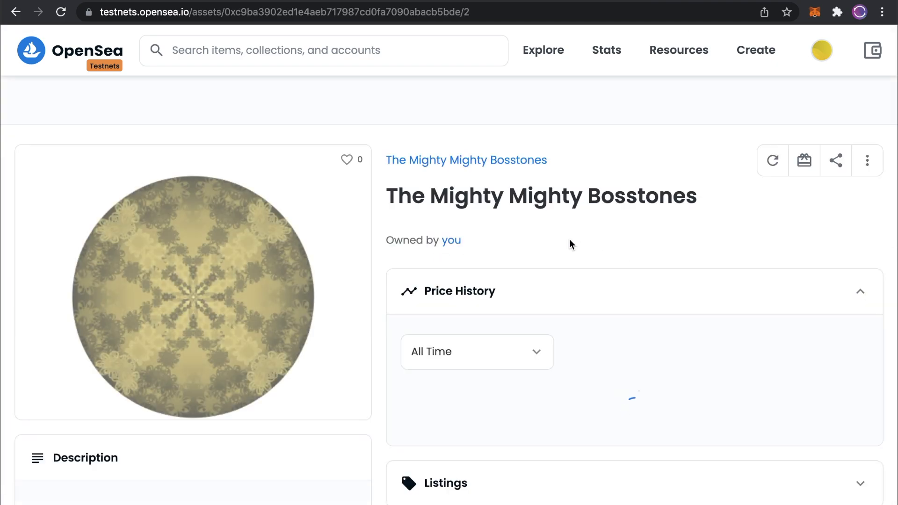
click(347, 161)
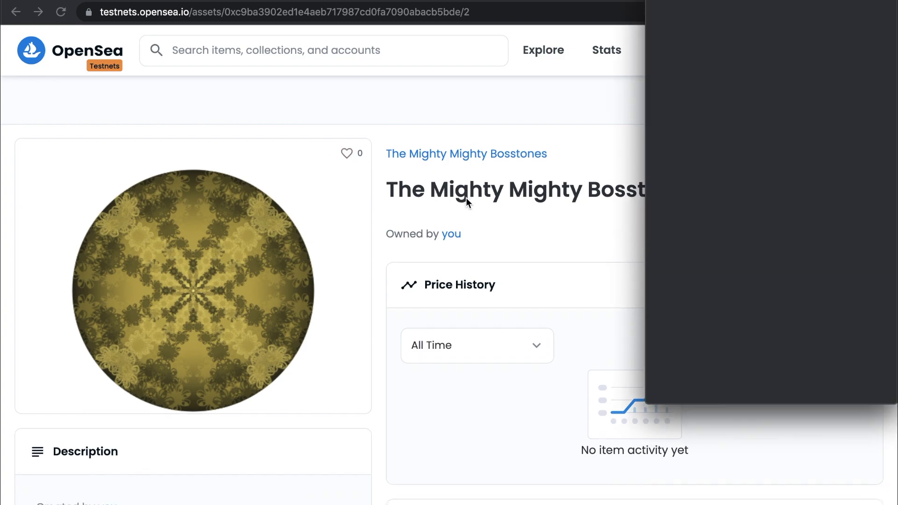
scroll(767, 271, down, 3)
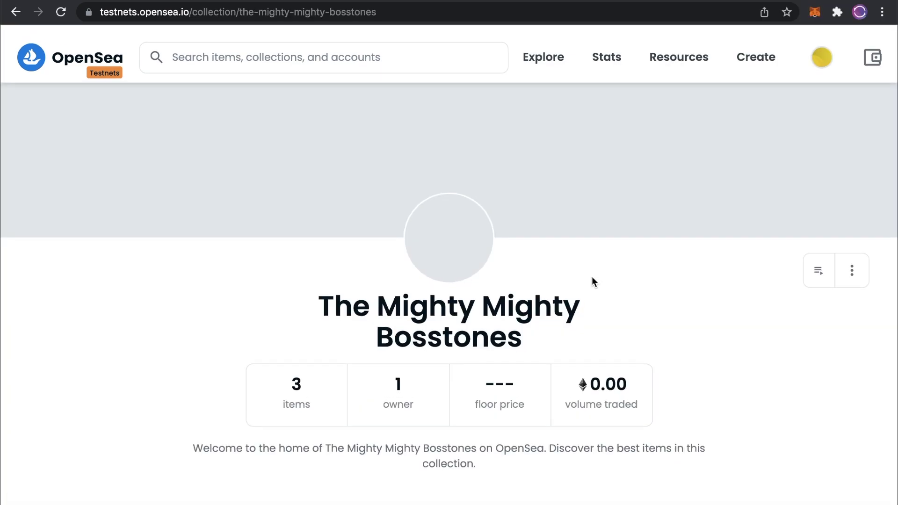
Open bond 2 of 3 from the collection grid and mark it as a favourite
scroll(591, 277, down, 10)
click(591, 343)
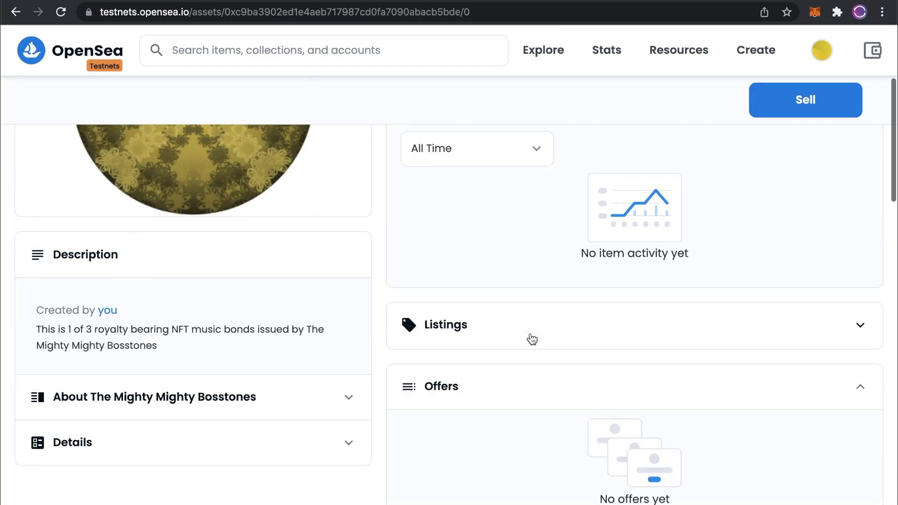
scroll(531, 339, up, 5)
click(346, 161)
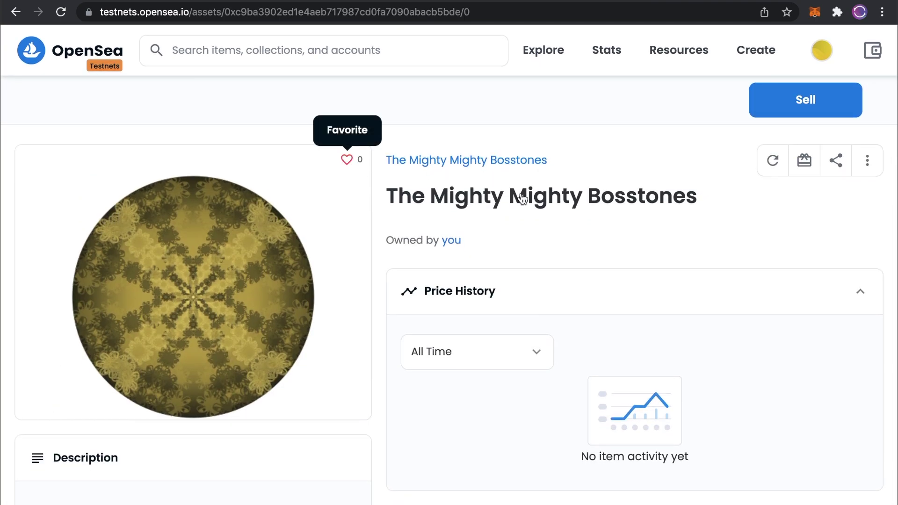
Return to The Mighty Mighty Bosstones collection page and browse its bond items
click(444, 160)
scroll(324, 217, down, 10)
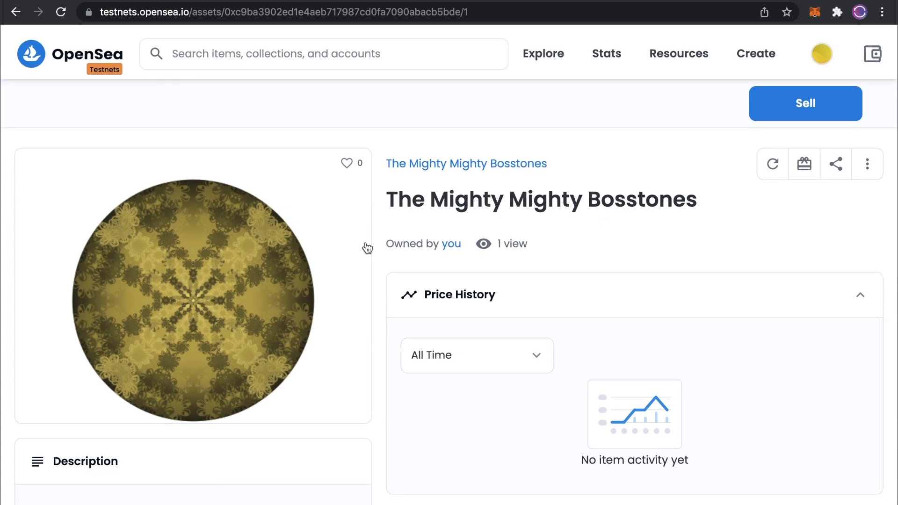
scroll(366, 246, down, 4)
scroll(365, 243, up, 2)
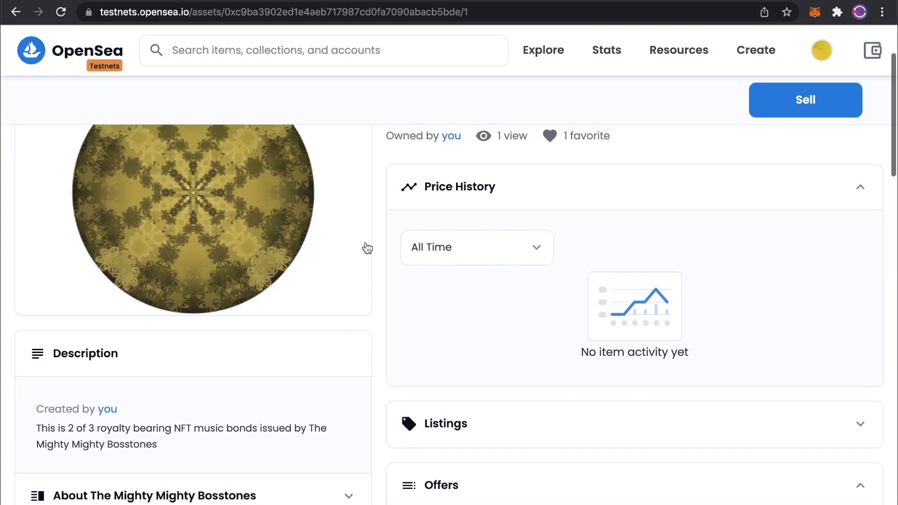